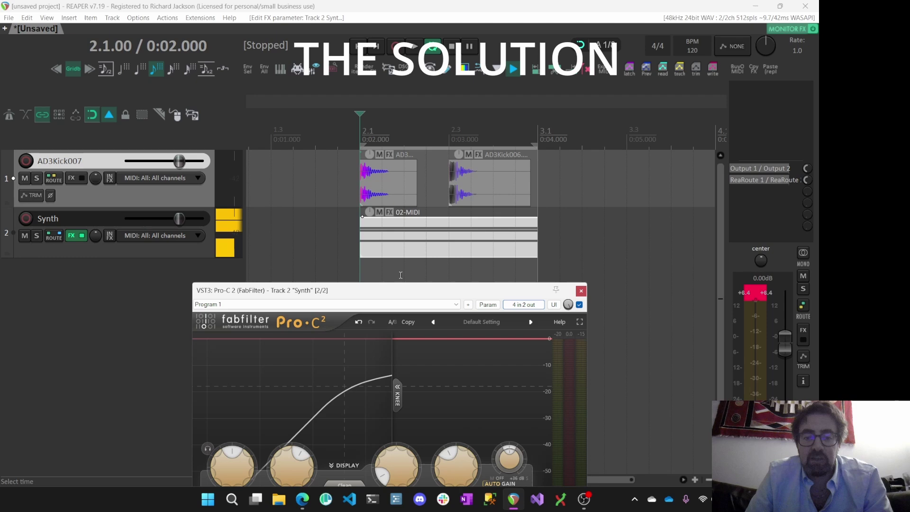
- Turn off Enable MIDI in Pro-C 2's MIDI Learn options
{"action": "left_click_drag", "start_coordinate": [403, 295], "coordinate": [459, 121]}
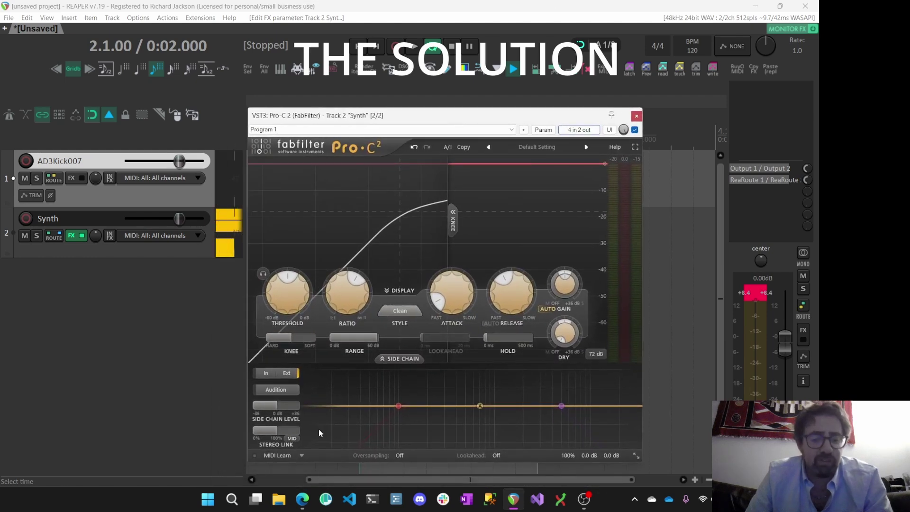
{"action": "left_click", "coordinate": [301, 456]}
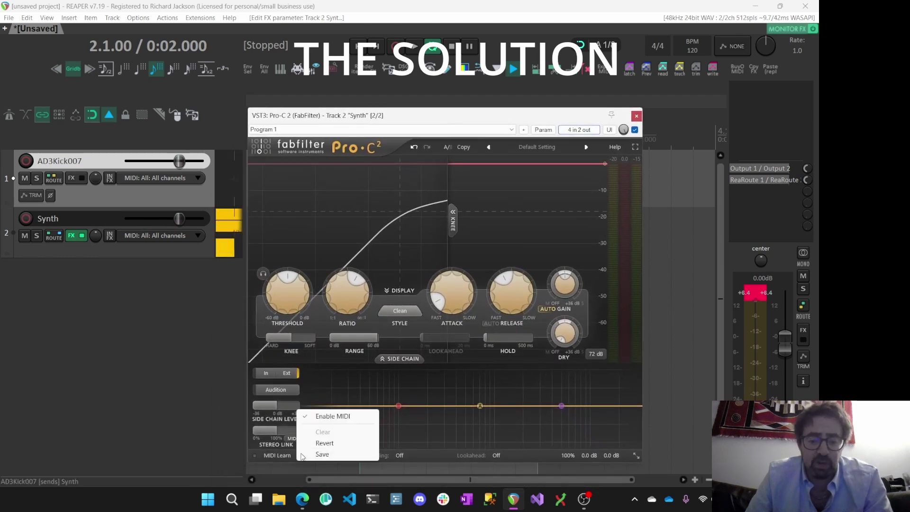
{"action": "left_click", "coordinate": [338, 417]}
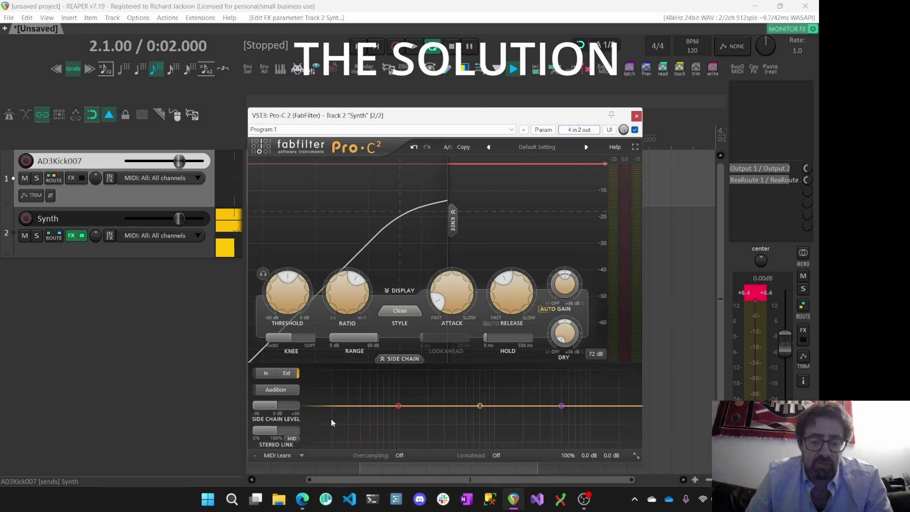
- Play the project to hear the synth ducking under the kick, stop, and switch to OBS
{"action": "left_click_drag", "start_coordinate": [423, 115], "coordinate": [301, 88]}
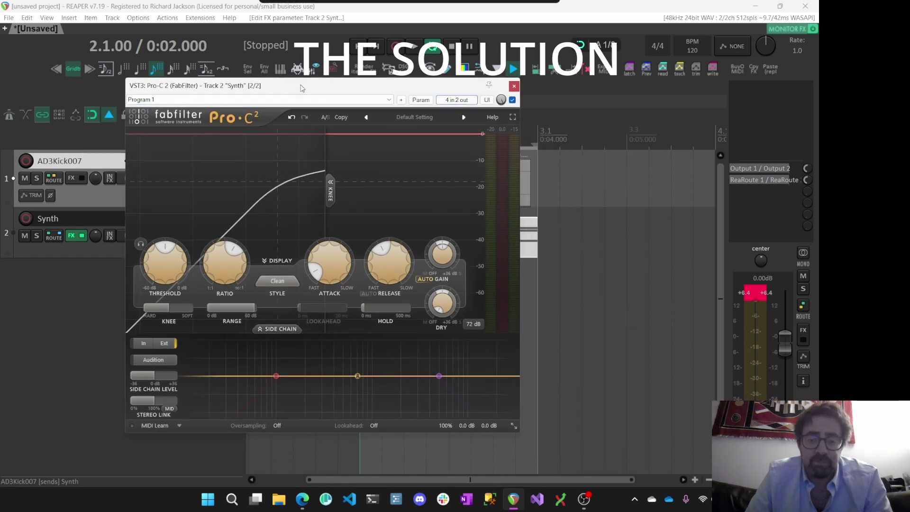
{"action": "key", "text": "space"}
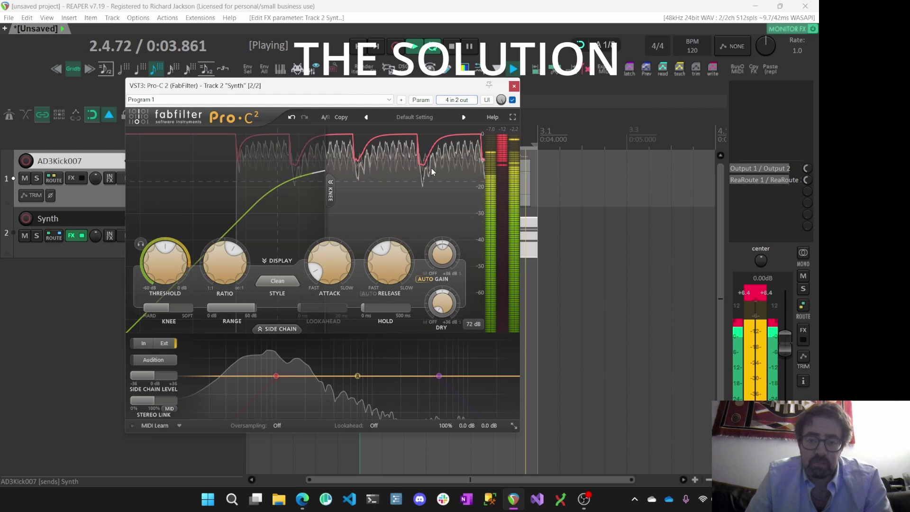
{"action": "key", "text": "space"}
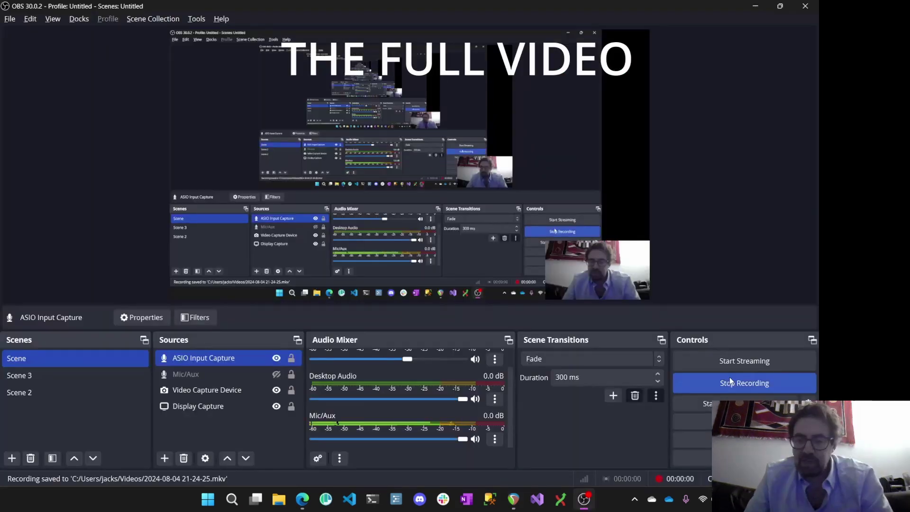
{"action": "key", "text": "alt+Tab"}
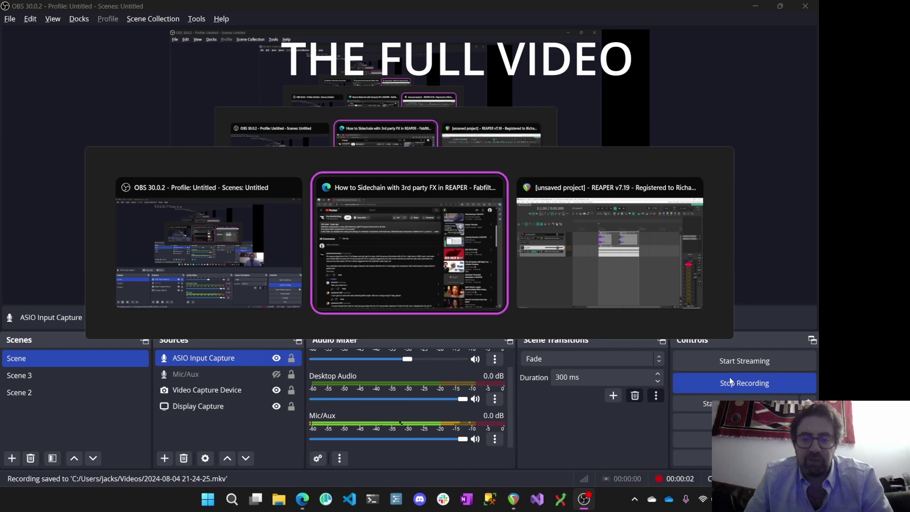
- Bring up the YouTube sidechain tutorial and scroll from its title down to the comments
{"action": "left_click", "coordinate": [437, 306]}
{"action": "scroll", "coordinate": [437, 305], "scroll_direction": "up", "scroll_amount": 6}
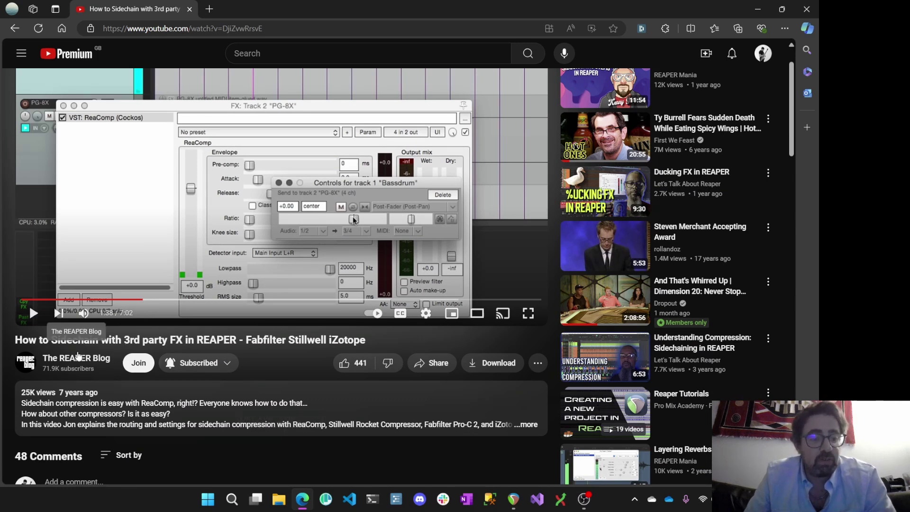
{"action": "left_click_drag", "start_coordinate": [27, 342], "coordinate": [260, 345]}
{"action": "left_click", "coordinate": [286, 442]}
{"action": "scroll", "coordinate": [286, 442], "scroll_direction": "down", "scroll_amount": 5}
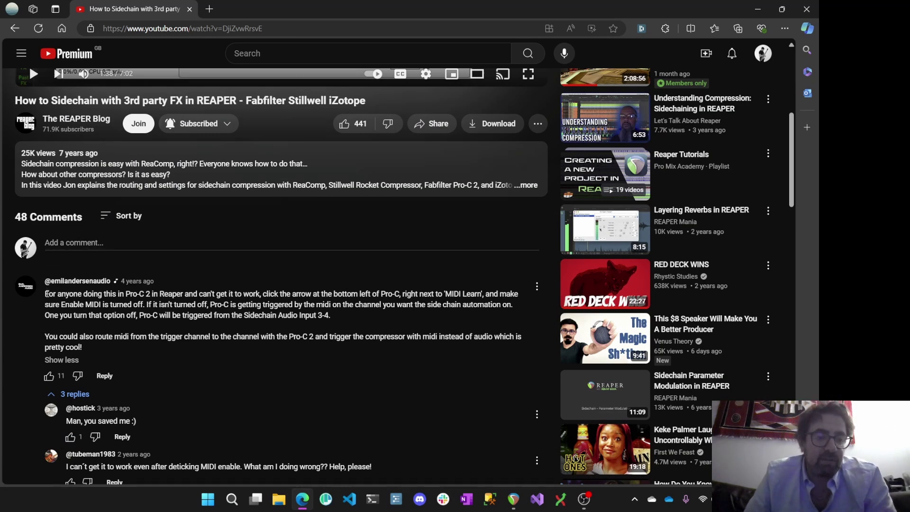
- Read the comment's tip about turning off Enable MIDI in Pro-C 2
{"action": "scroll", "coordinate": [78, 175], "scroll_direction": "up", "scroll_amount": 1}
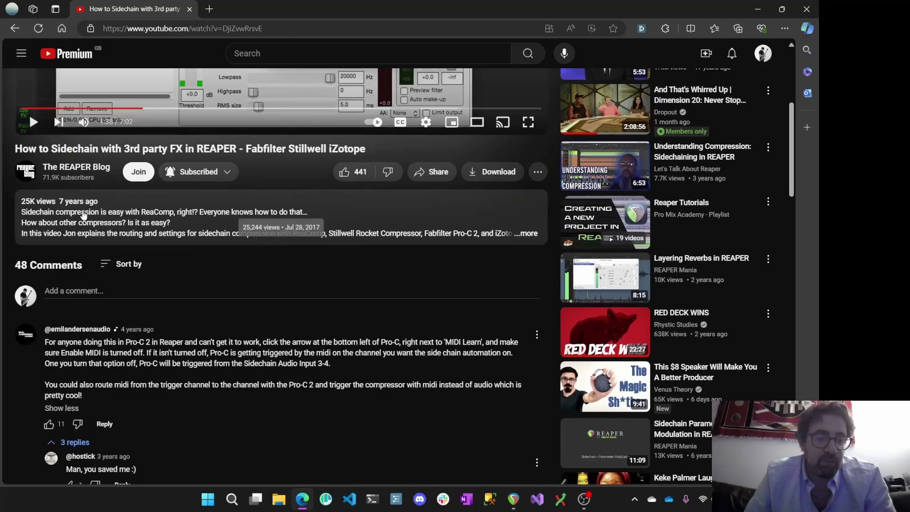
{"action": "scroll", "coordinate": [104, 283], "scroll_direction": "down", "scroll_amount": 2}
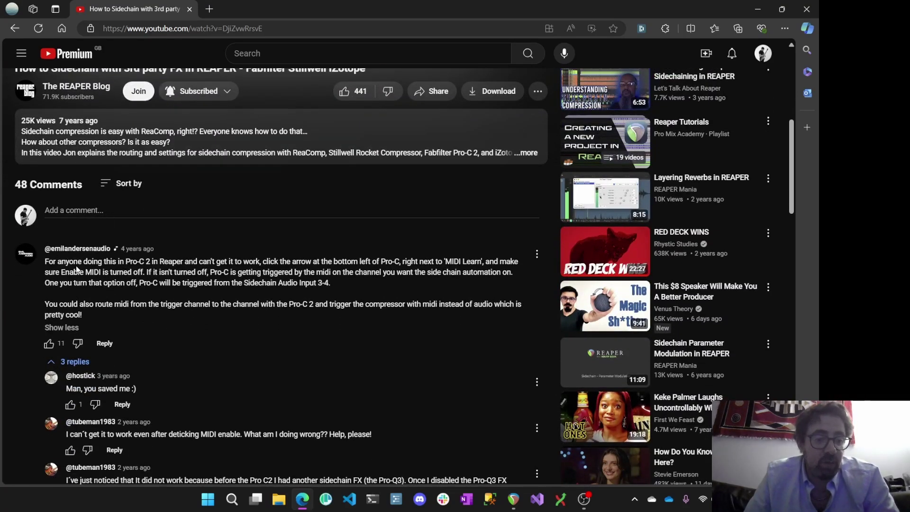
{"action": "left_click_drag", "start_coordinate": [61, 264], "coordinate": [94, 304]}
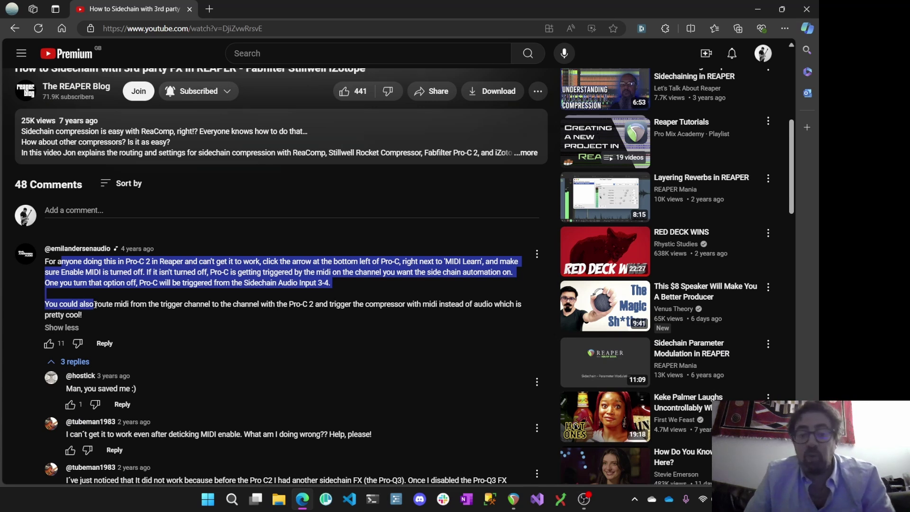
{"action": "left_click", "coordinate": [143, 306]}
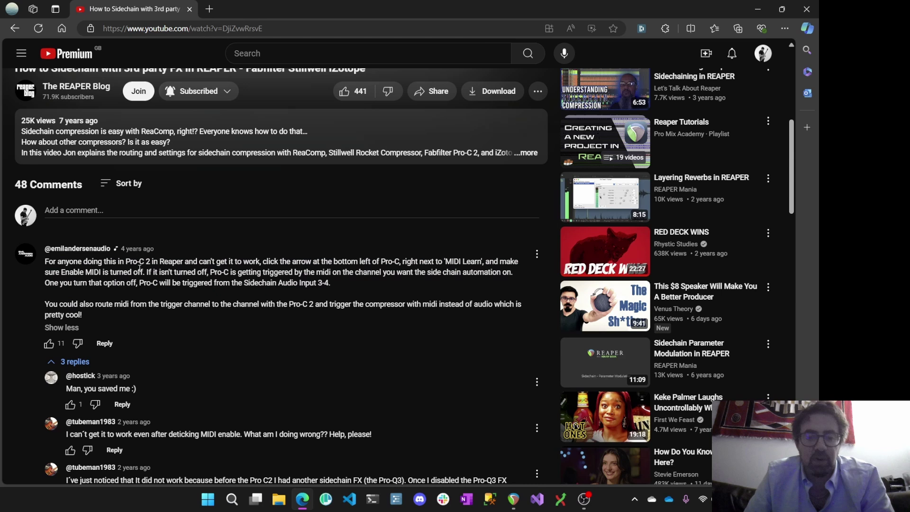
- Highlight 'Learn' in the comment, then return to the REAPER project
{"action": "double_click", "coordinate": [480, 262]}
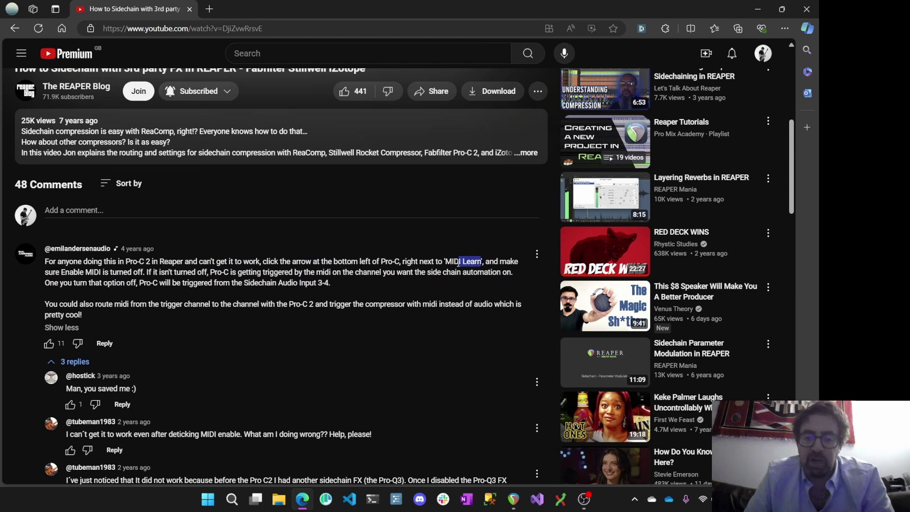
{"action": "left_click_drag", "start_coordinate": [435, 261], "coordinate": [439, 268]}
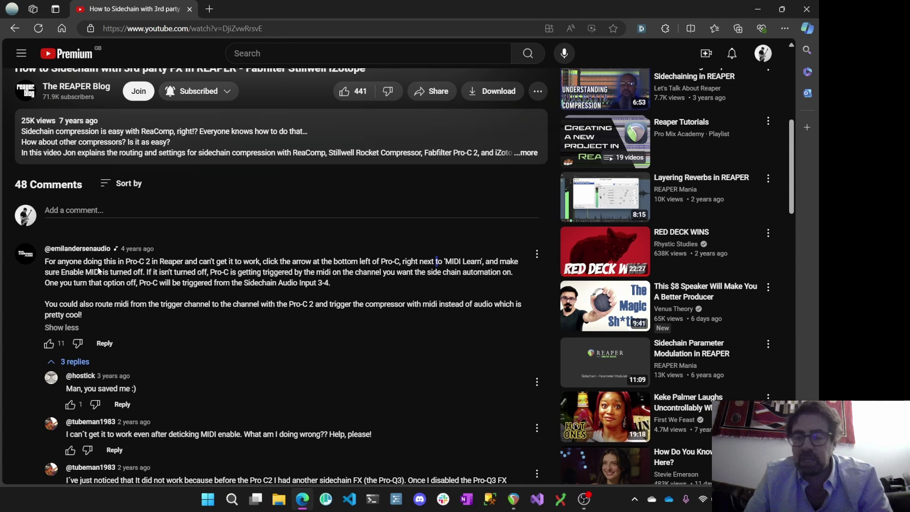
{"action": "key", "text": "alt+Tab"}
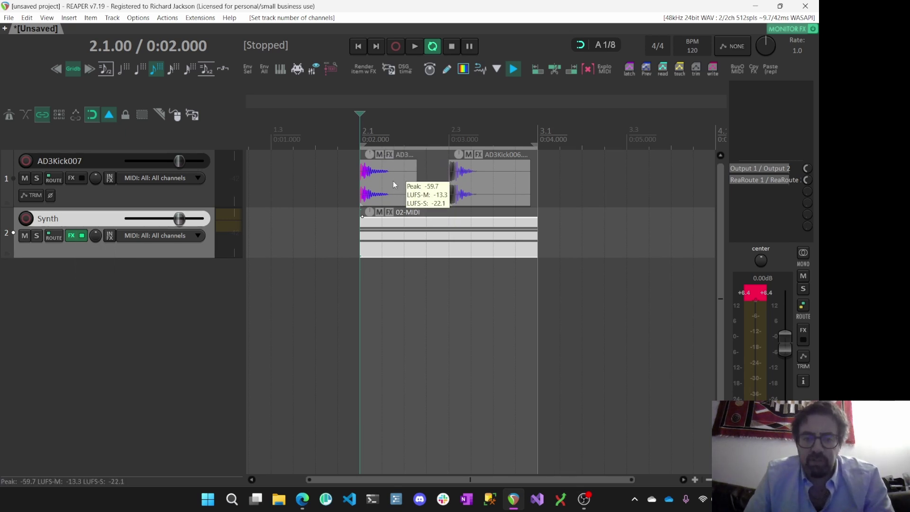
{"action": "key", "text": "space"}
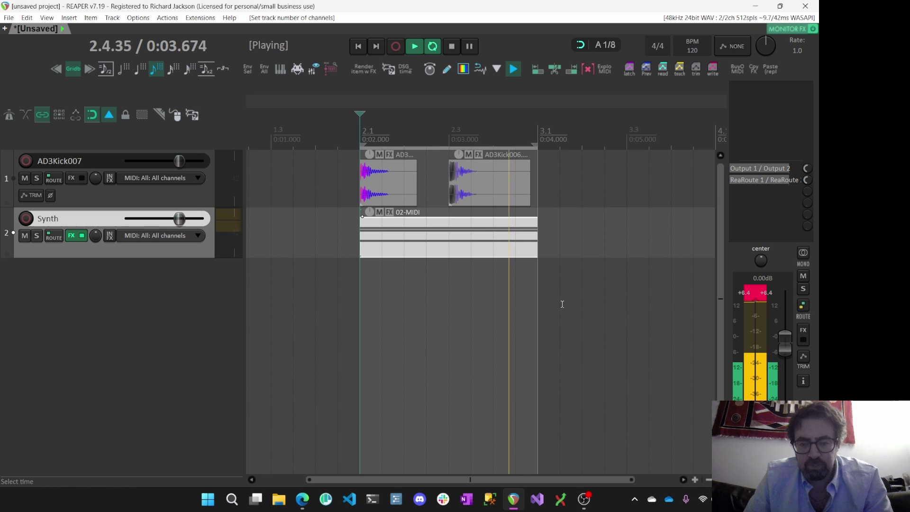
{"action": "key", "text": "space"}
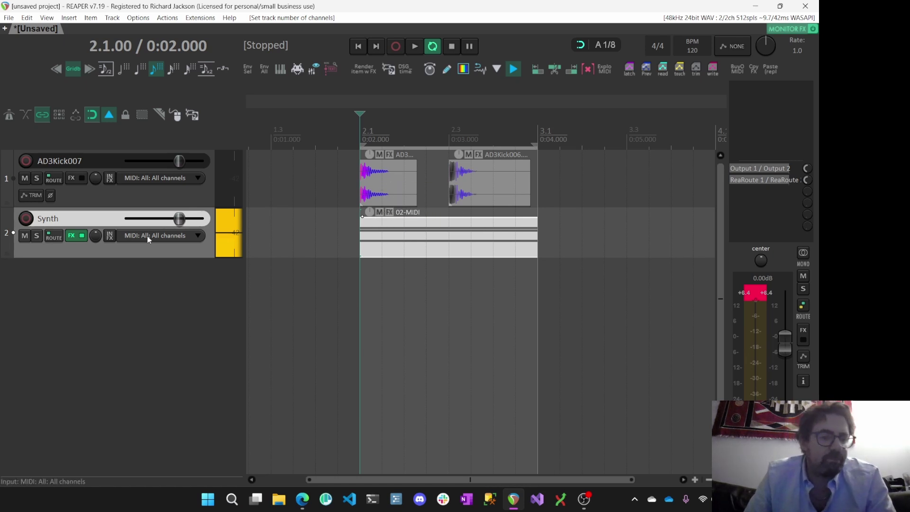
- Replace the Synth track's Pro-C 2 with a fresh VST3: Pro-C 2 after Pigments
{"action": "left_click", "coordinate": [72, 235]}
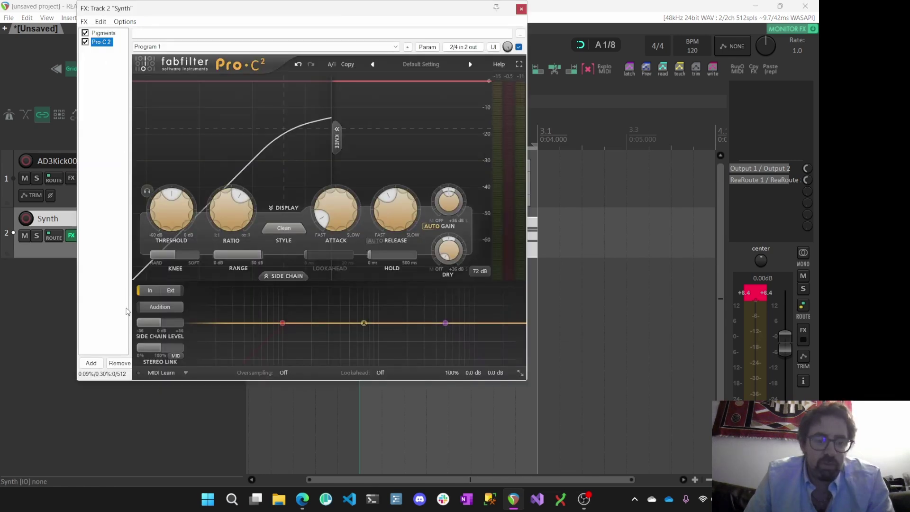
{"action": "left_click", "coordinate": [120, 363]}
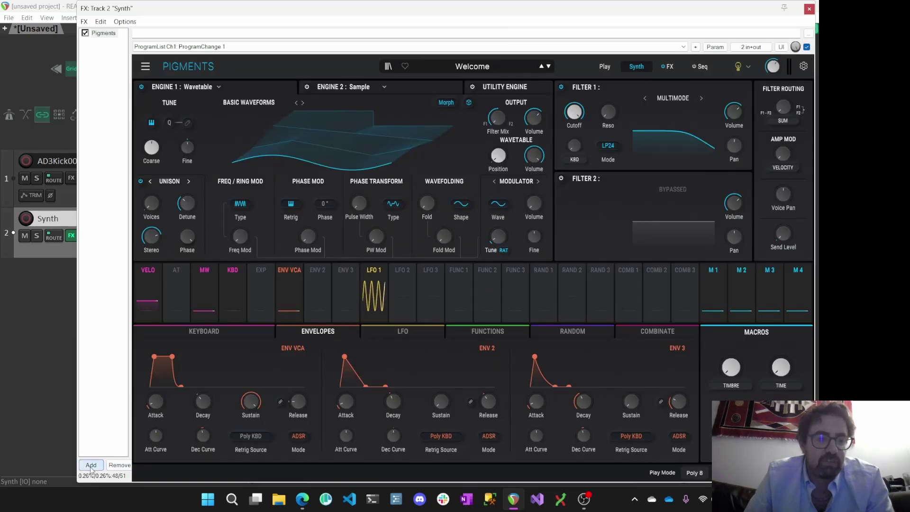
{"action": "left_click", "coordinate": [91, 465]}
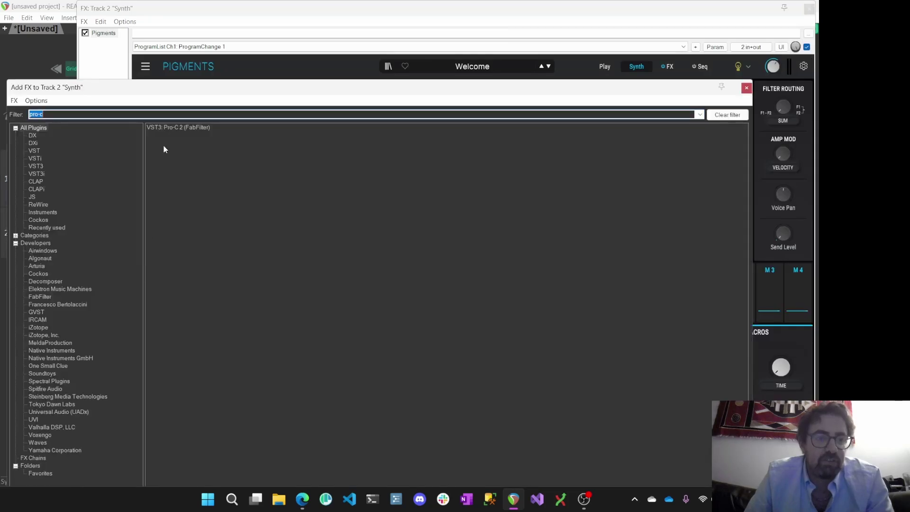
{"action": "double_click", "coordinate": [184, 128]}
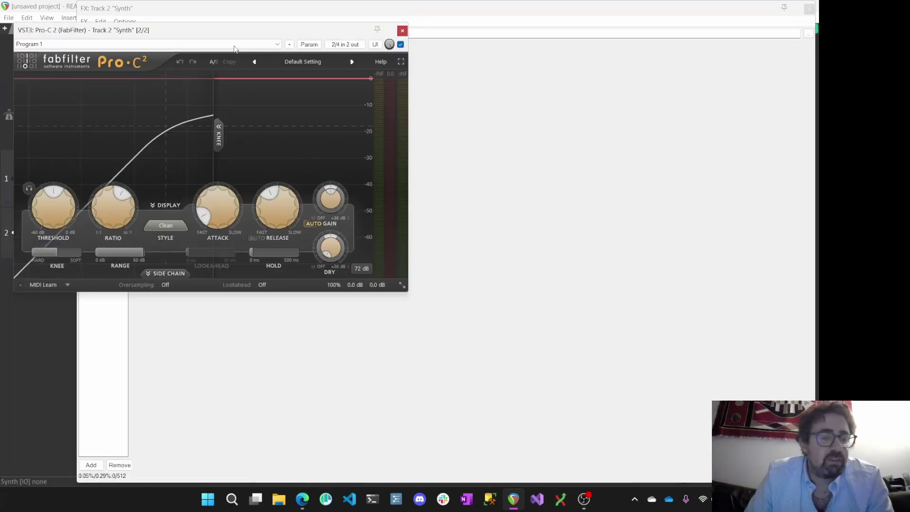
- Close the FX chain, centre the Pro-C 2 window, and select the AD3Kick007 track
{"action": "left_click", "coordinate": [810, 8]}
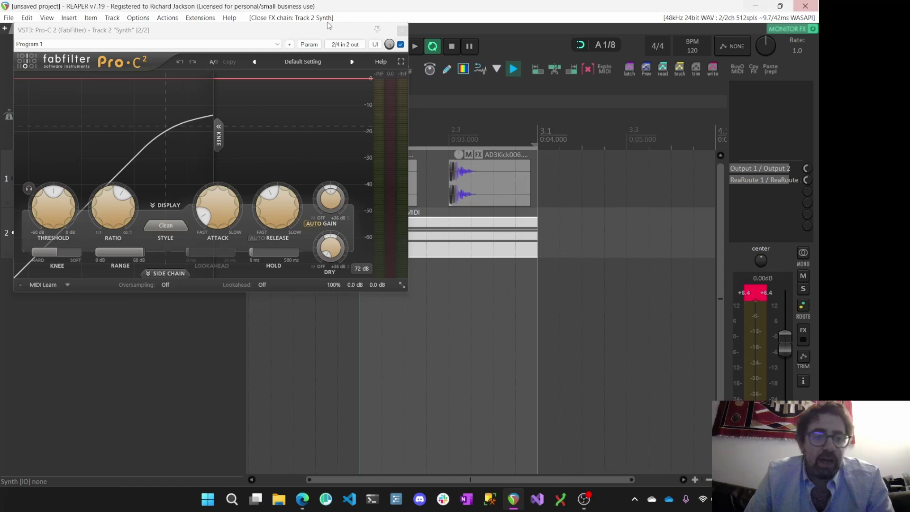
{"action": "left_click_drag", "start_coordinate": [233, 32], "coordinate": [491, 112]}
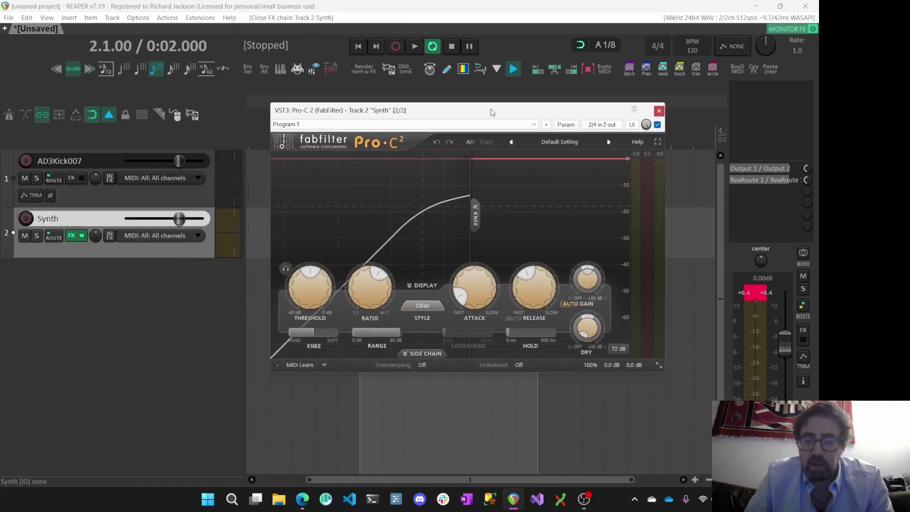
{"action": "left_click", "coordinate": [74, 190]}
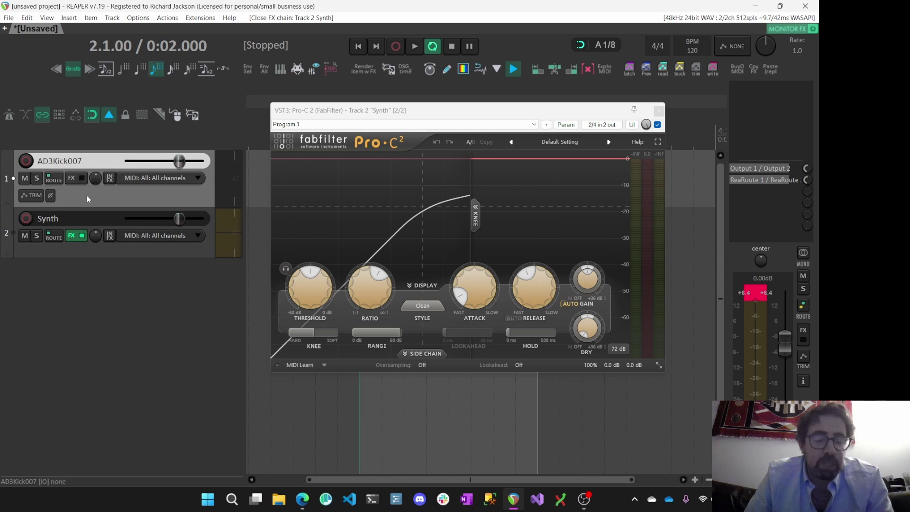
- Send the kick track into Pro-C 2's sidechain and view its 4-in/2-out pin routing
{"action": "left_click_drag", "start_coordinate": [53, 184], "coordinate": [388, 370]}
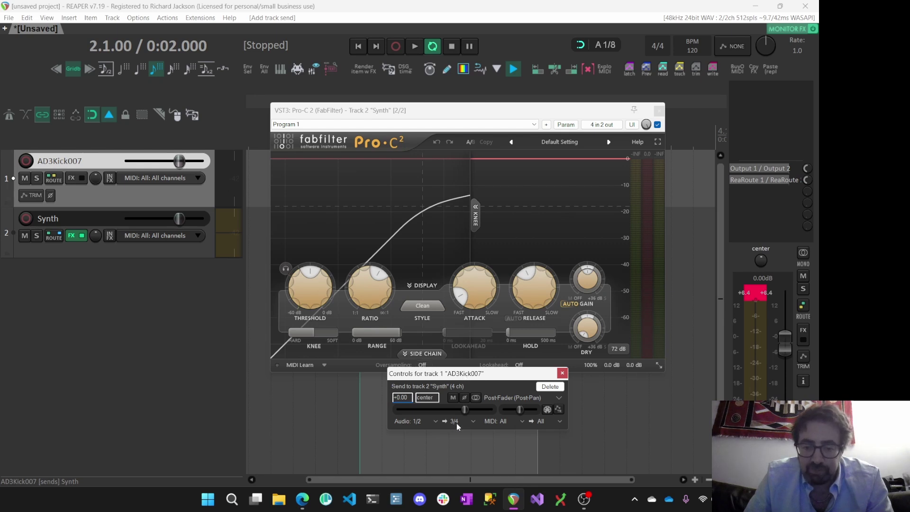
{"action": "left_click", "coordinate": [563, 374]}
{"action": "left_click", "coordinate": [604, 125]}
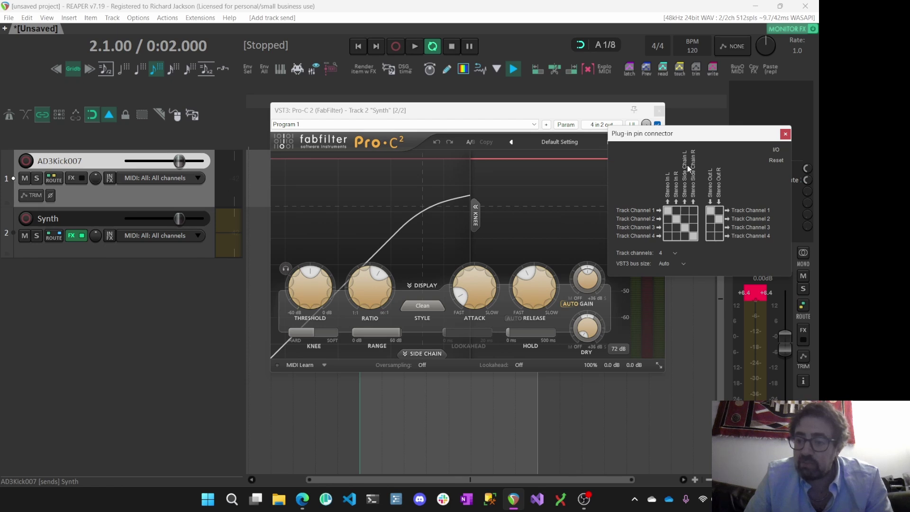
- Close the pin connector and expand Pro-C 2's SIDE CHAIN section on the external input
{"action": "left_click", "coordinate": [785, 134]}
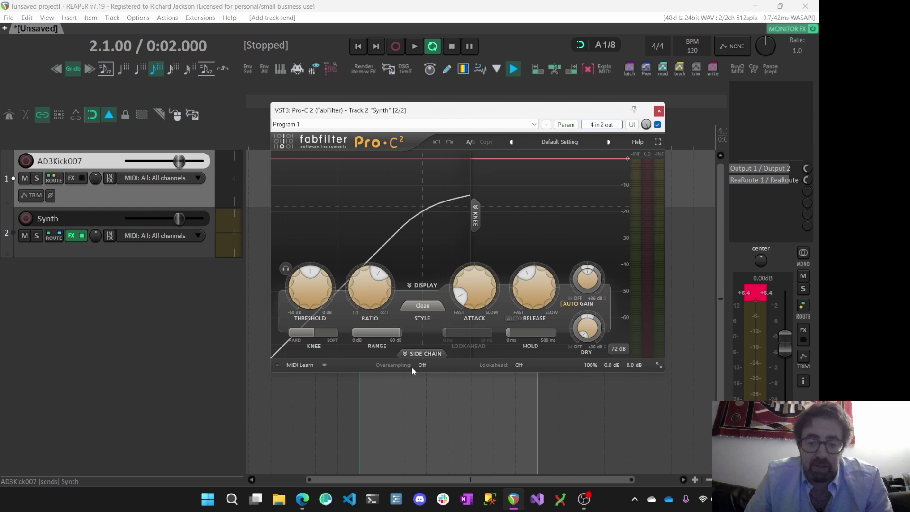
{"action": "left_click", "coordinate": [419, 356]}
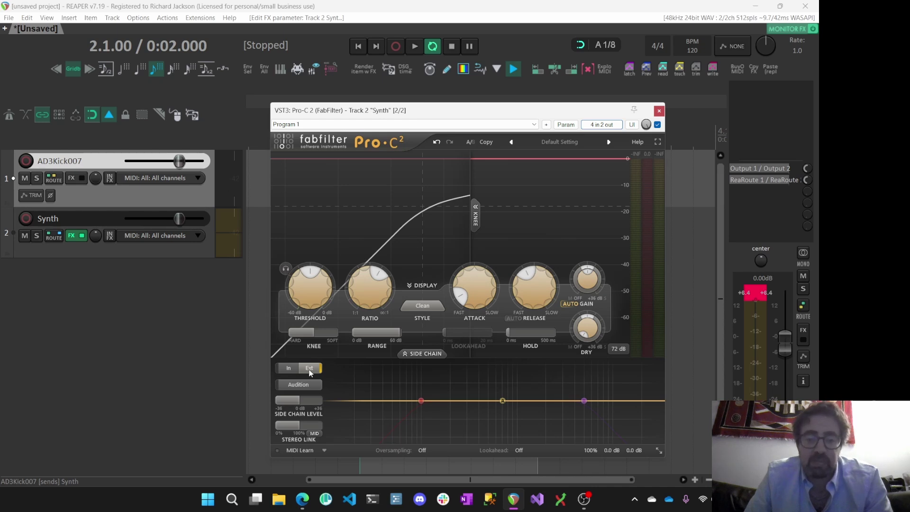
- Play the project twice to check the kick triggering gain reduction on the synth
{"action": "key", "text": "space"}
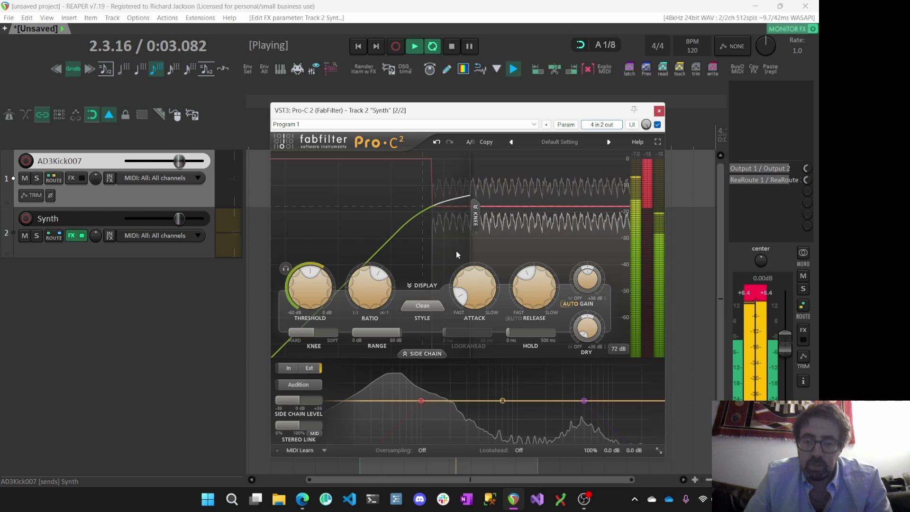
{"action": "key", "text": "space"}
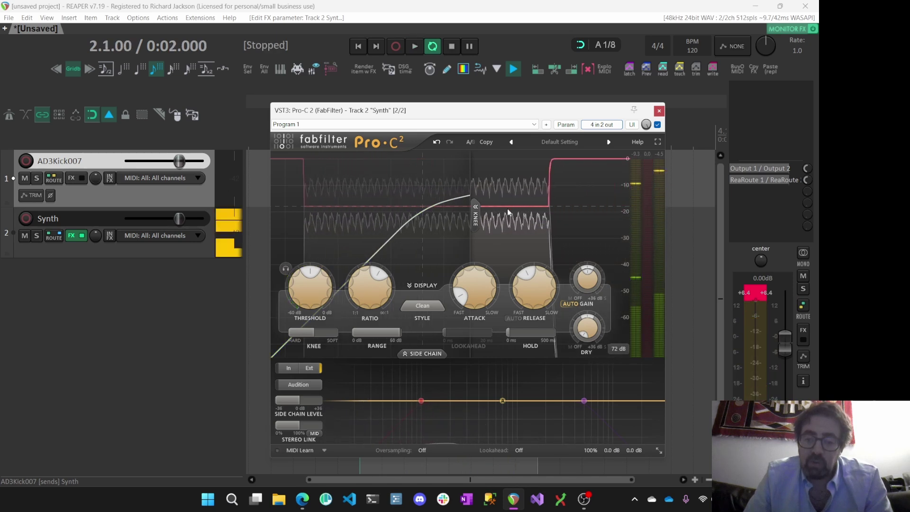
{"action": "key", "text": "space"}
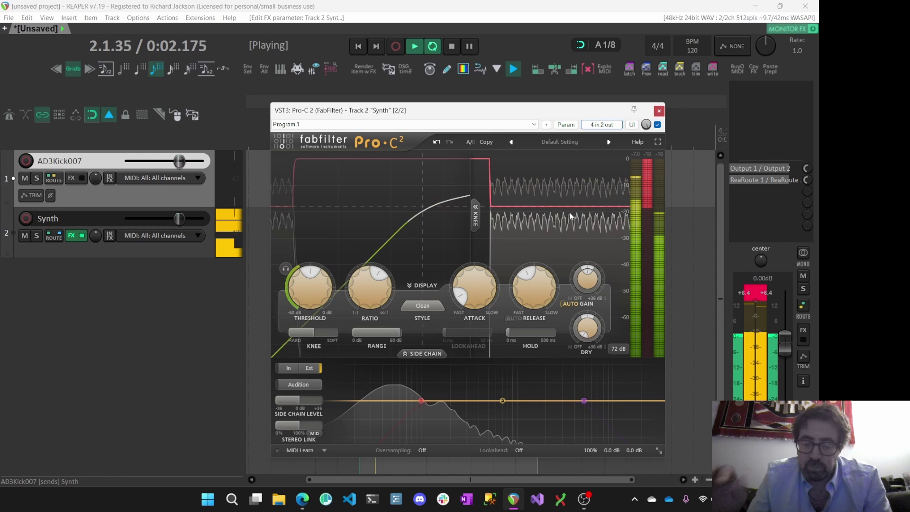
{"action": "key", "text": "space"}
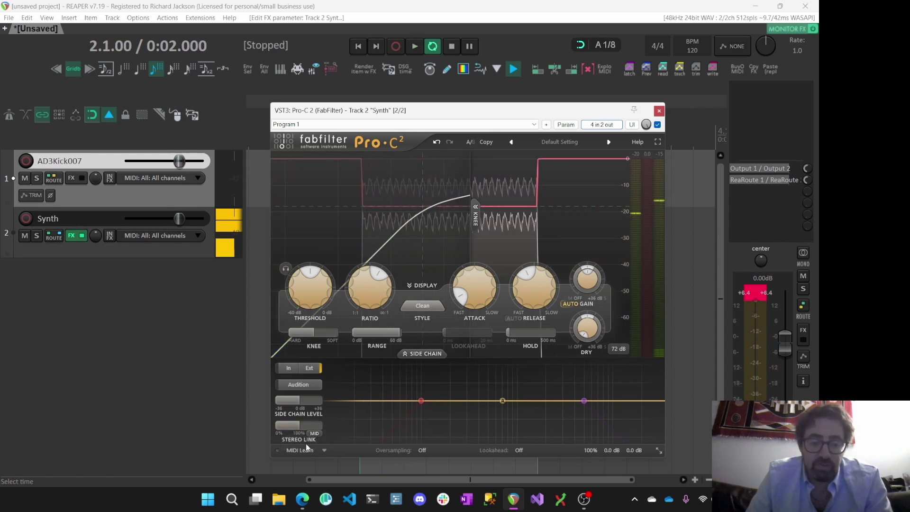
{"action": "left_click", "coordinate": [323, 451]}
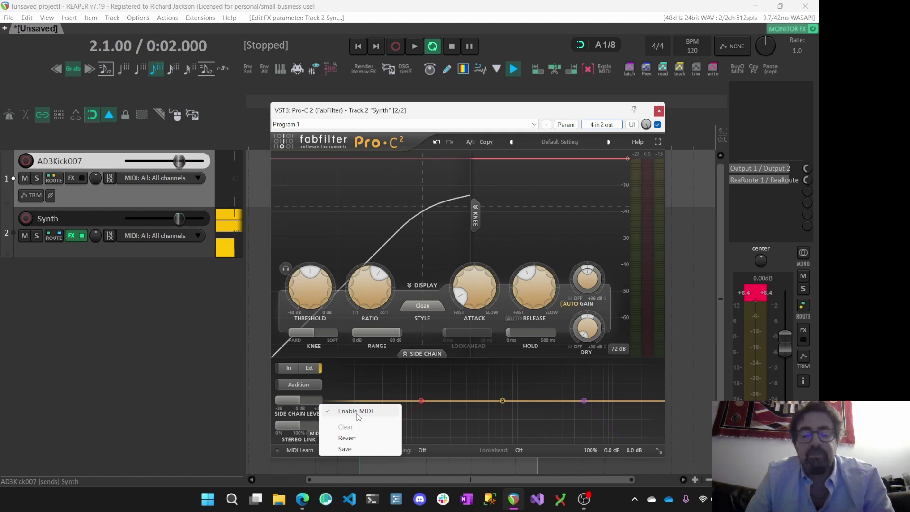
- Close the MIDI Learn menu and shift the Pro-C 2 window to view the timeline items
{"action": "left_click", "coordinate": [437, 116]}
{"action": "left_click_drag", "start_coordinate": [437, 117], "coordinate": [358, 290]}
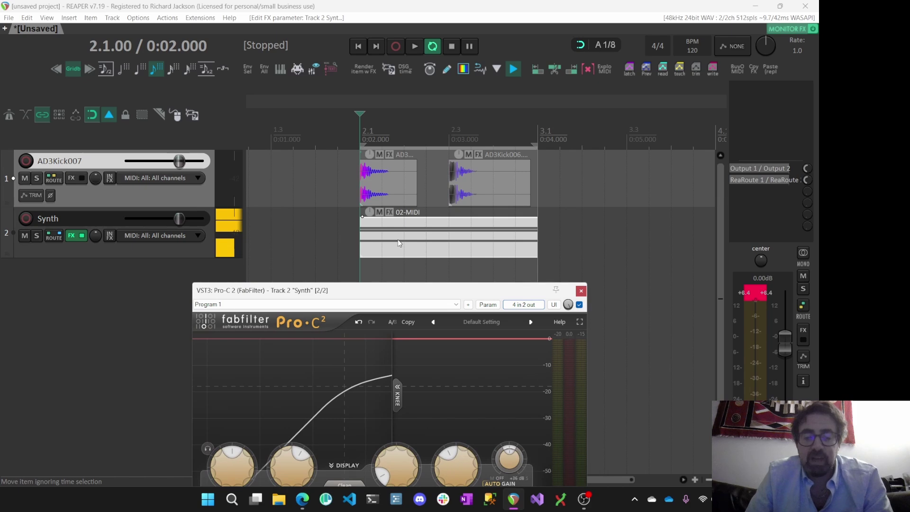
{"action": "left_click_drag", "start_coordinate": [402, 297], "coordinate": [458, 122]}
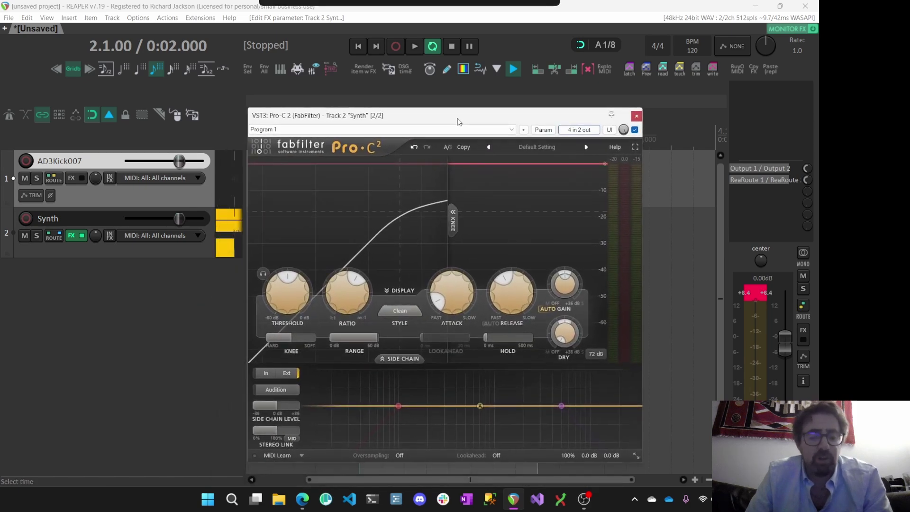
- Untick Enable MIDI in Pro-C 2 and start playback to check the ducking
{"action": "left_click", "coordinate": [301, 456]}
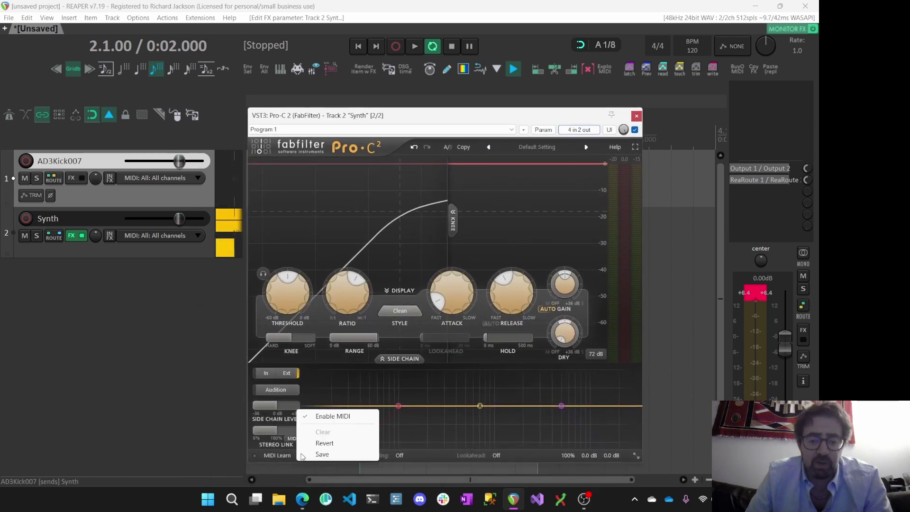
{"action": "left_click", "coordinate": [338, 417]}
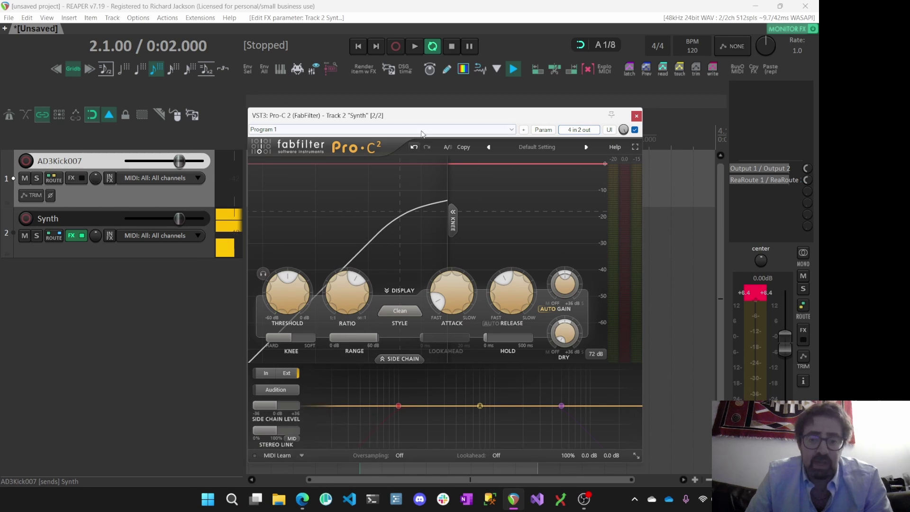
{"action": "left_click_drag", "start_coordinate": [423, 116], "coordinate": [300, 88]}
{"action": "key", "text": "space"}
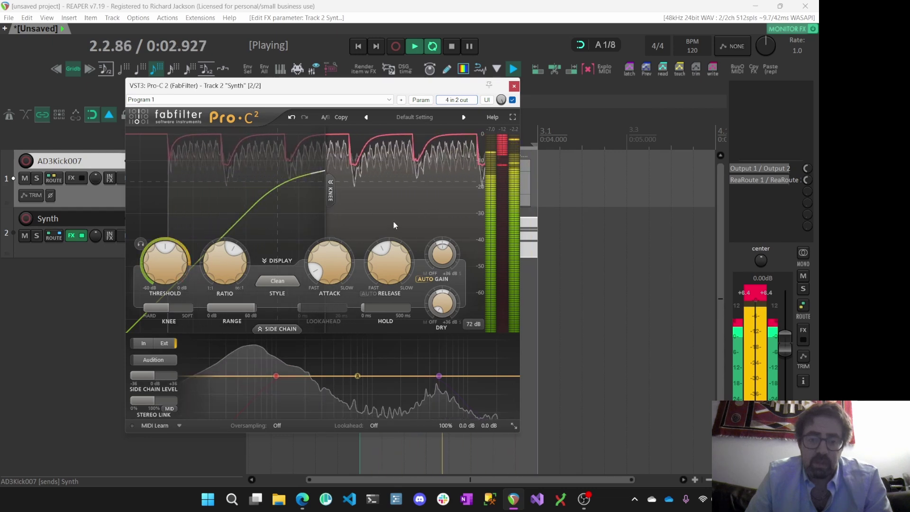
- Slow down Pro-C 2's release while the project plays
{"action": "key", "text": "space"}
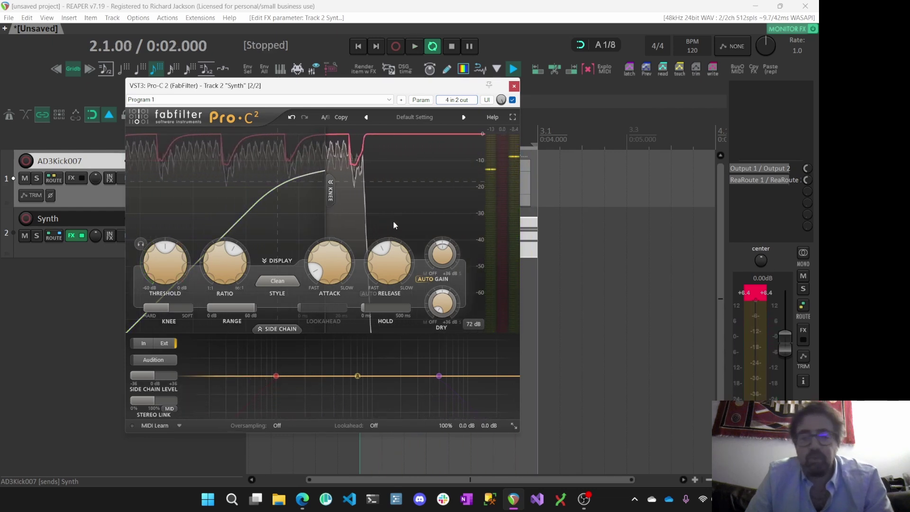
{"action": "mouse_move", "coordinate": [382, 259]}
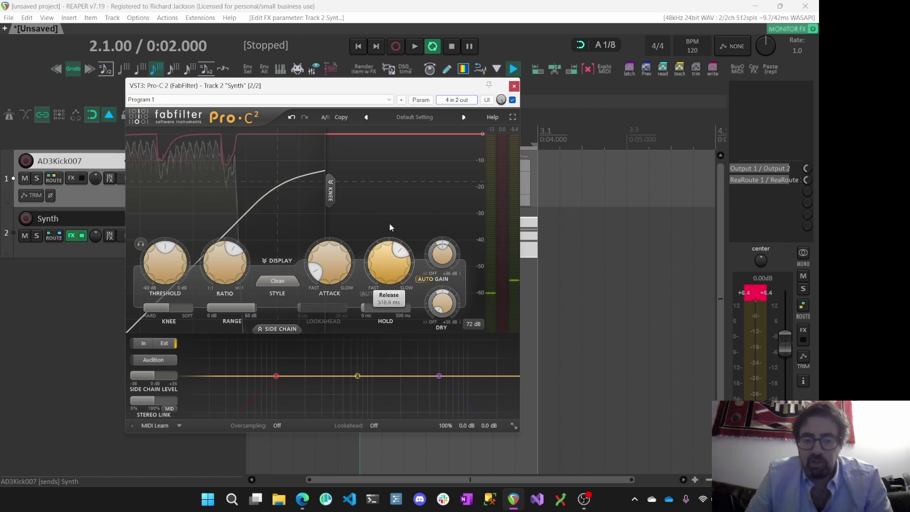
{"action": "key", "text": "space"}
{"action": "left_click_drag", "start_coordinate": [392, 242], "coordinate": [395, 227]}
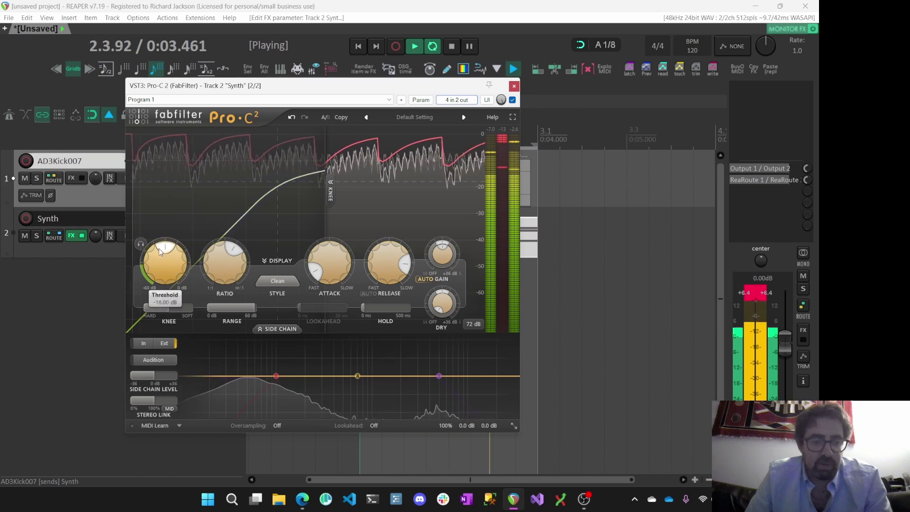
- Lower the threshold to about -41 dB, stop, and confirm Enable MIDI is still off
{"action": "left_click_drag", "start_coordinate": [158, 248], "coordinate": [149, 265]}
{"action": "left_click_drag", "start_coordinate": [151, 266], "coordinate": [144, 282]}
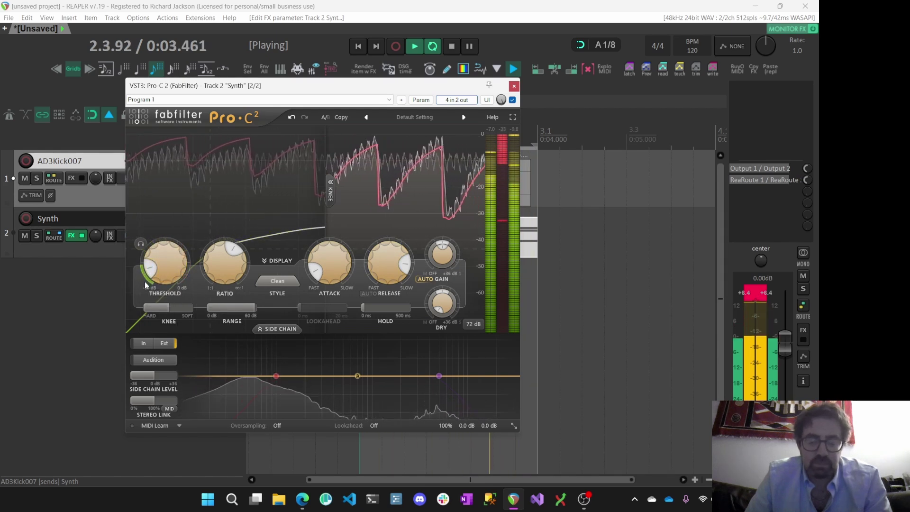
{"action": "key", "text": "space"}
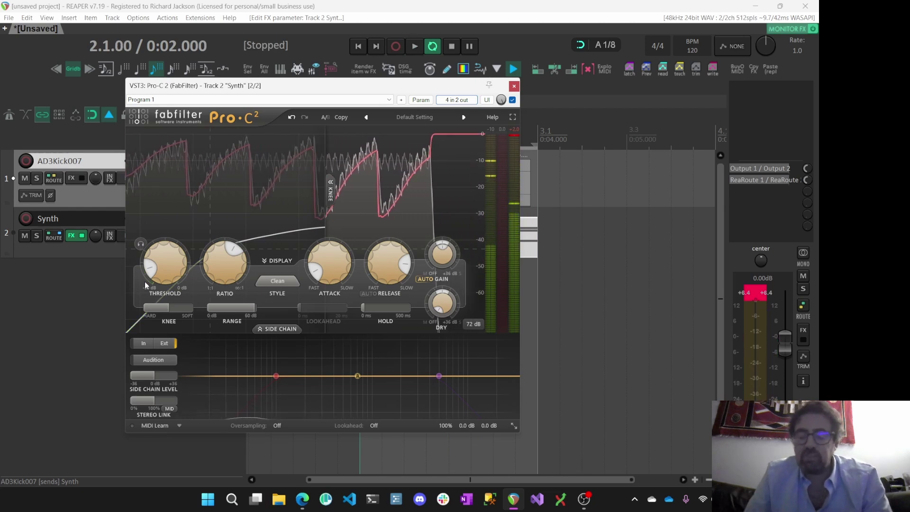
{"action": "left_click", "coordinate": [180, 425]}
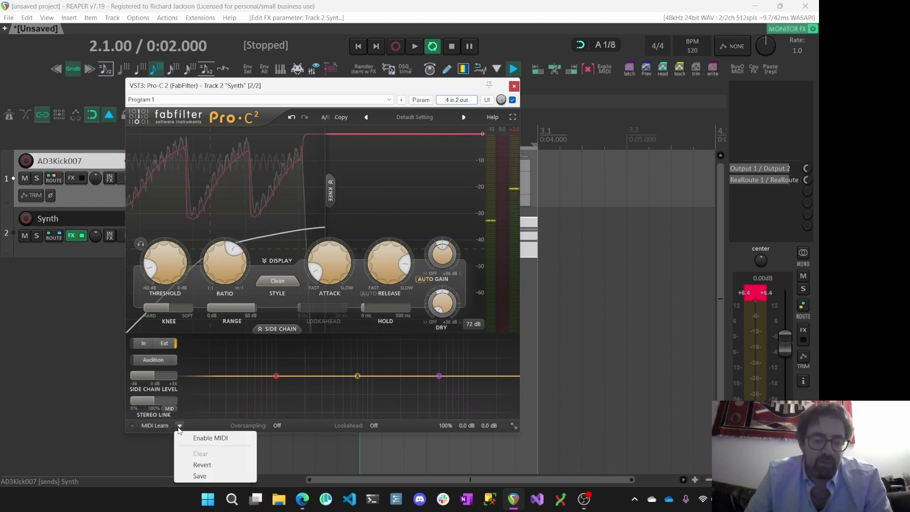
- Close the MIDI Learn menu and the Pro-C 2 window, then switch to OBS Studio
{"action": "left_click", "coordinate": [207, 429]}
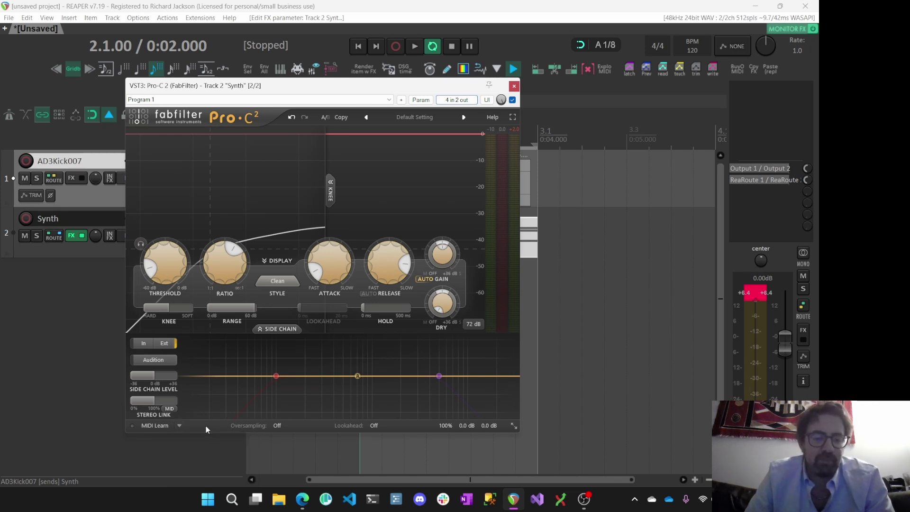
{"action": "left_click", "coordinate": [514, 86]}
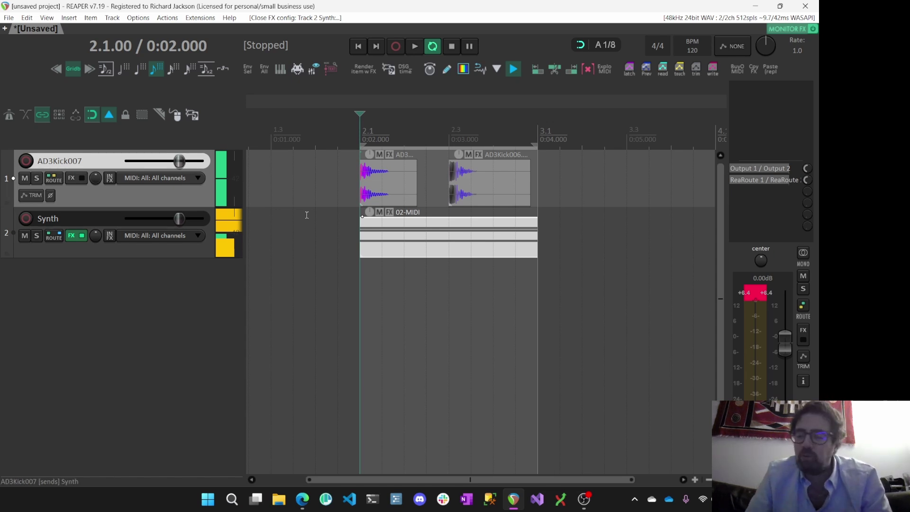
{"action": "key", "text": "alt+Tab"}
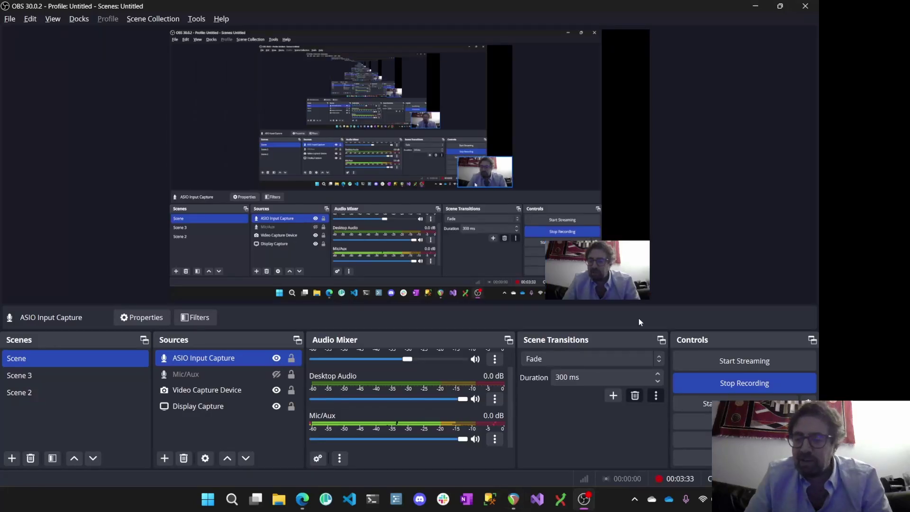